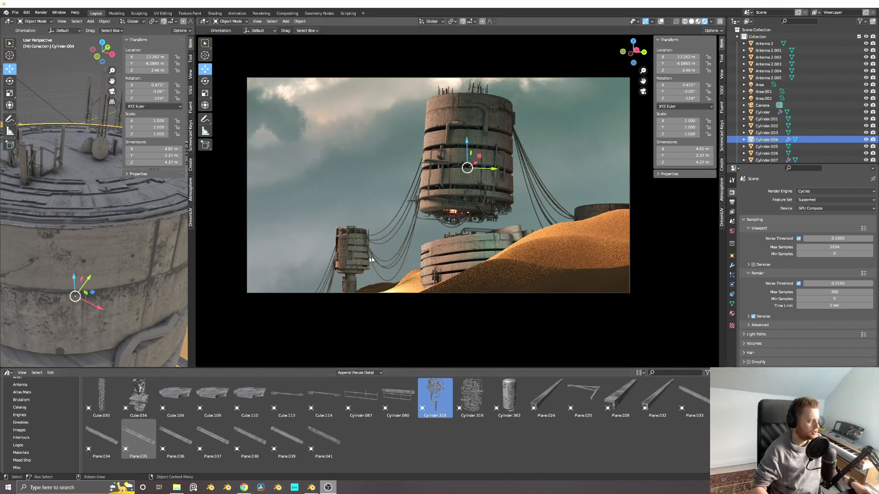
# - Return to the camera view of the scene and set the render engine to Eevee
pyautogui.moveTo(392, 257); pyautogui.dragTo(392, 265, button='middle')
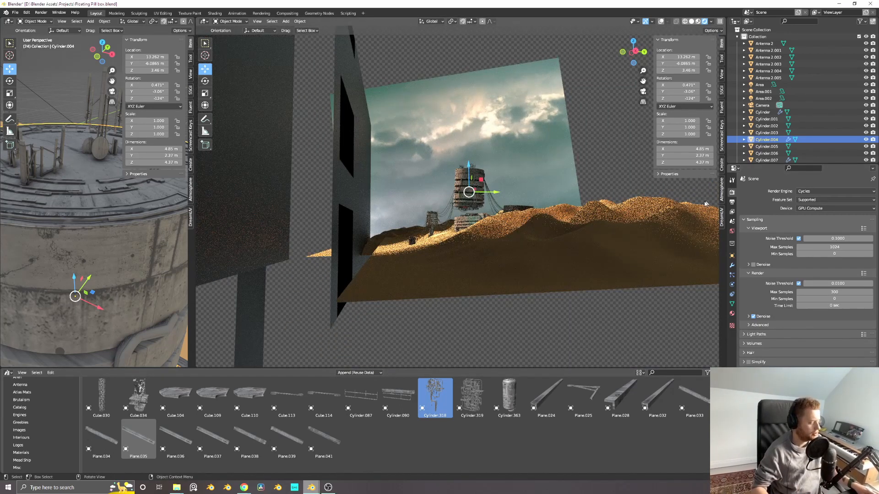
pyautogui.press('KP_0')
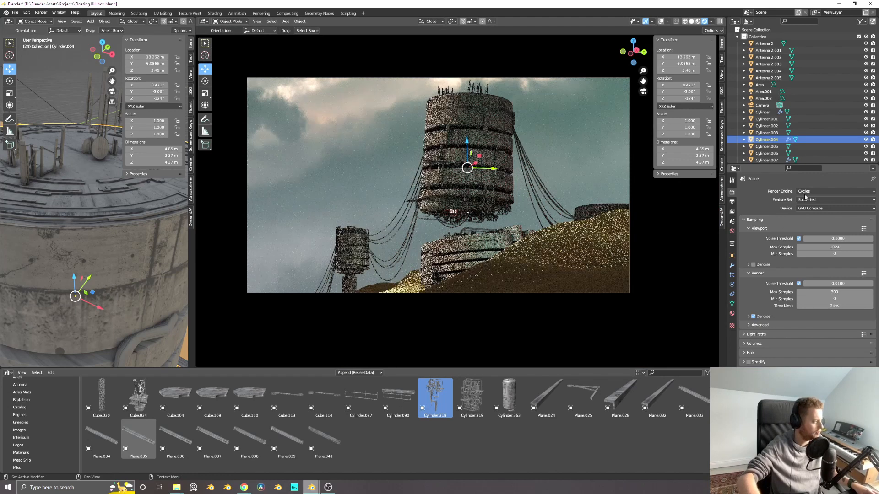
pyautogui.click(807, 192)
pyautogui.click(804, 199)
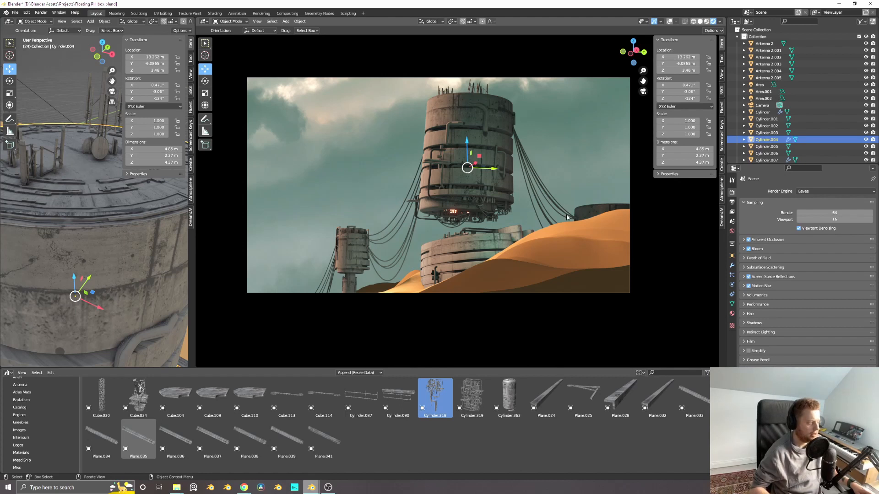
# - Check the background colour and strength in the World settings, and select the dune landscape
pyautogui.moveTo(567, 214); pyautogui.dragTo(522, 226, button='middle')
pyautogui.click(732, 231)
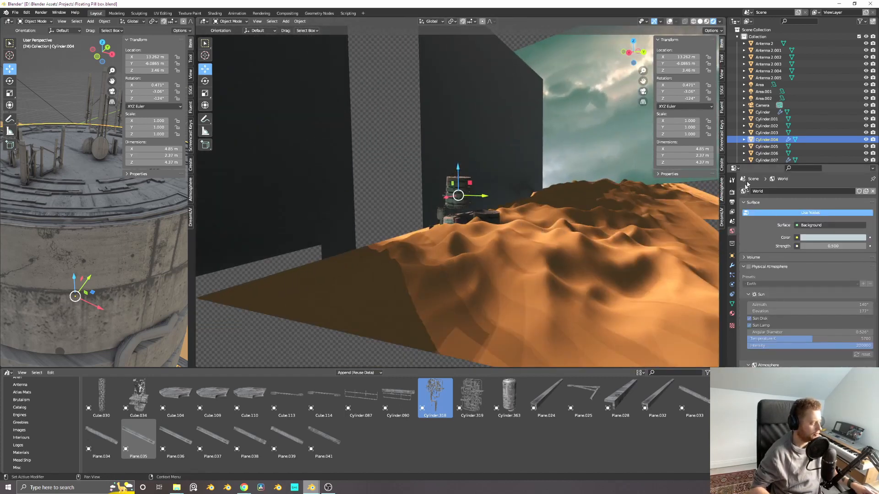
pyautogui.moveTo(850, 247)
pyautogui.mouseDown()
pyautogui.moveTo(840, 247)
pyautogui.moveTo(876, 246)
pyautogui.moveTo(850, 246)
pyautogui.mouseUp()
pyautogui.moveTo(547, 241); pyautogui.dragTo(499, 264, button='middle')
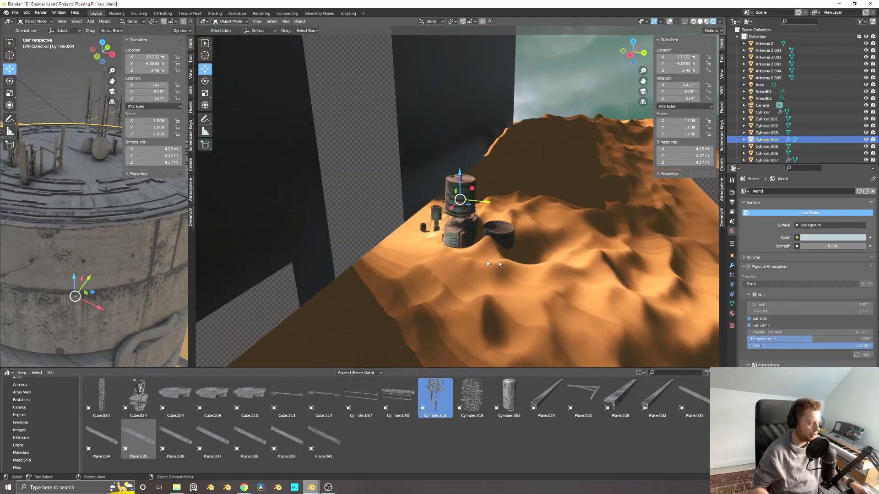
pyautogui.click(554, 255)
pyautogui.scroll(-5, 617, 209)
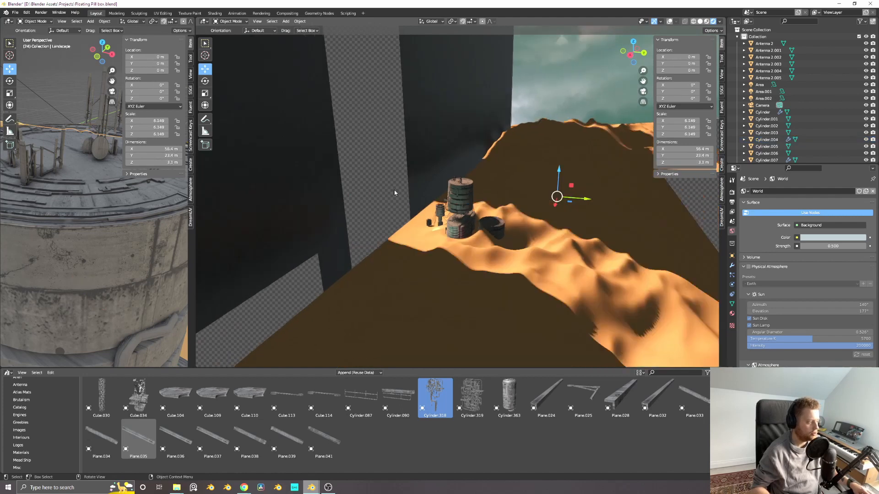
pyautogui.hotkey('shift', 'a')
pyautogui.moveTo(607, 210)
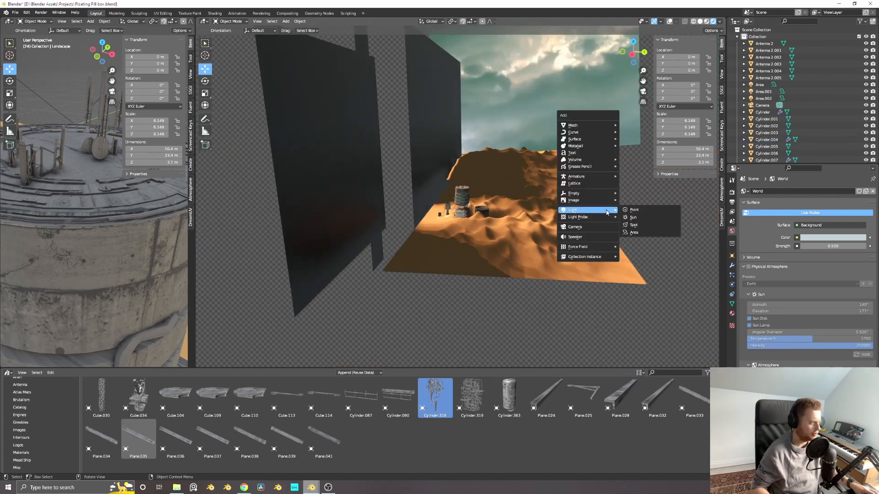
pyautogui.moveTo(569, 125)
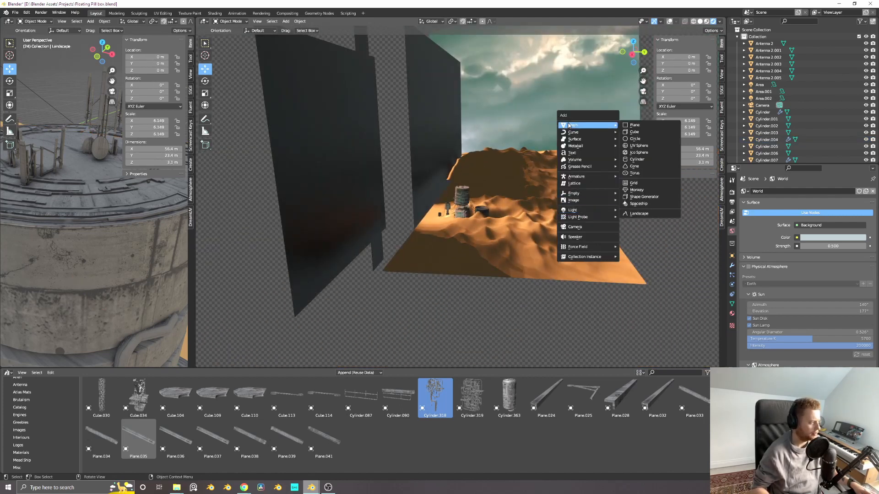
pyautogui.press('Escape')
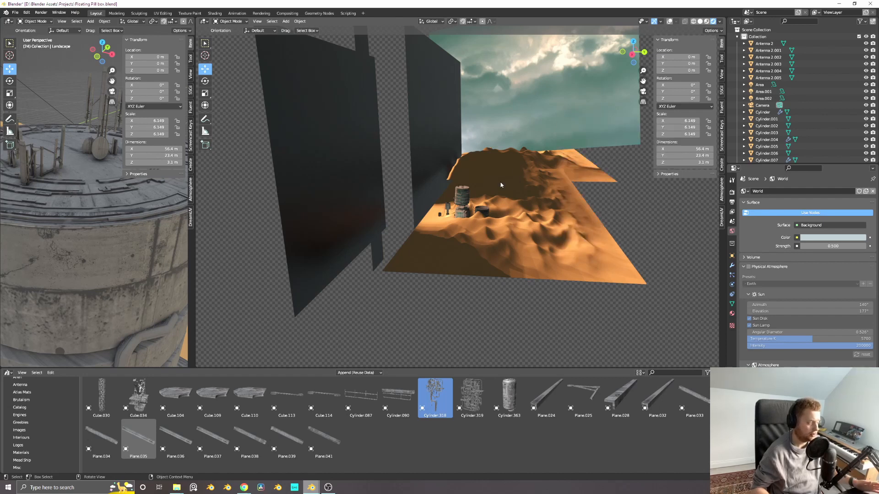
# - Show the Sand material settings of the dune landscape
pyautogui.moveTo(497, 184); pyautogui.dragTo(510, 229, button='middle')
pyautogui.click(533, 234)
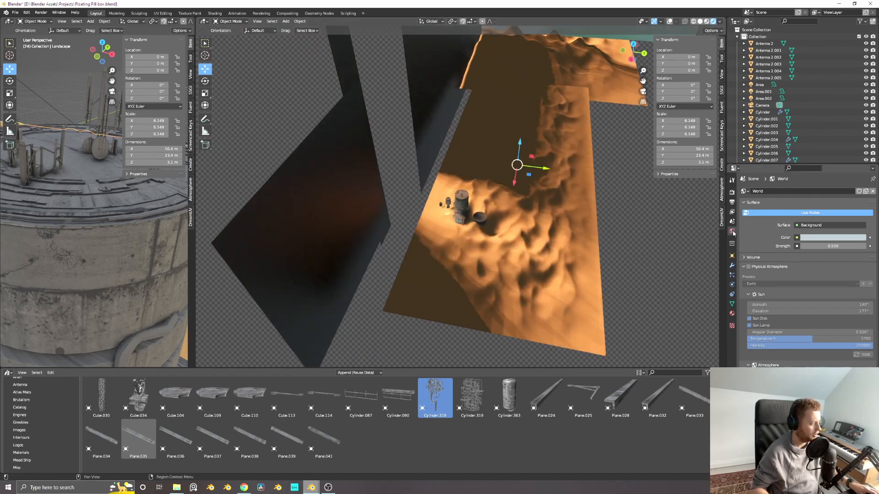
pyautogui.click(732, 314)
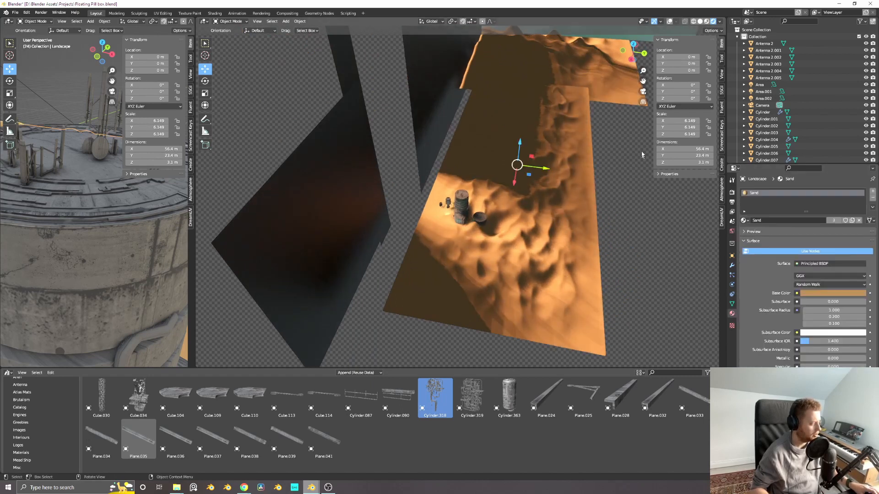
# - Turn on the overlays in the rendered viewport and examine the towers, dunes and lights from around the scene
pyautogui.click(669, 22)
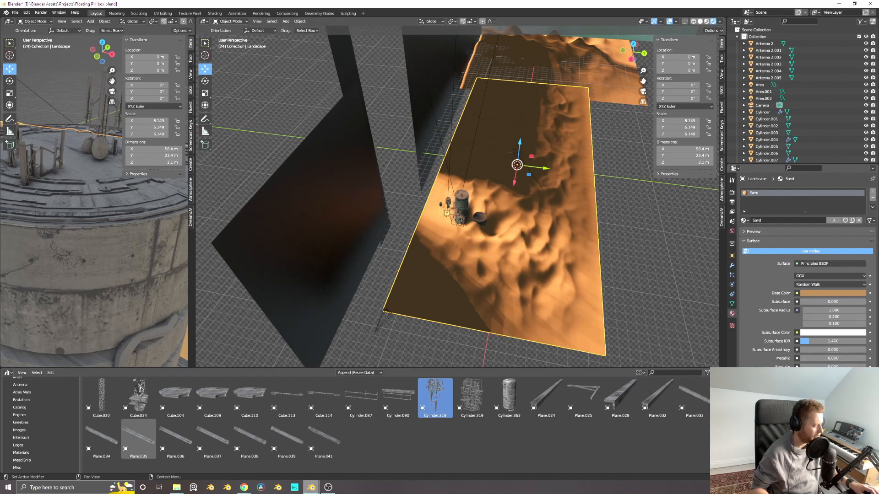
pyautogui.moveTo(517, 233)
pyautogui.mouseDown(button='middle')
pyautogui.moveTo(591, 220)
pyautogui.moveTo(526, 228)
pyautogui.mouseUp(button='middle')
pyautogui.scroll(5, 572, 222)
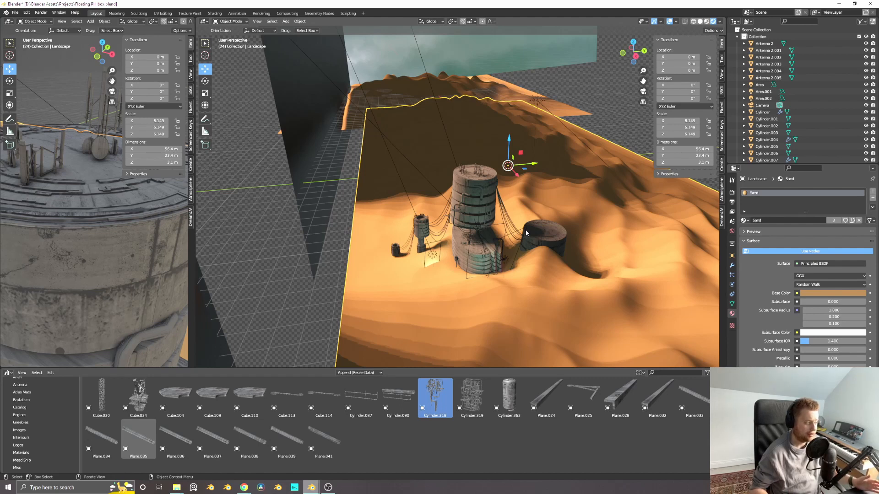
pyautogui.moveTo(582, 257); pyautogui.dragTo(488, 211, button='middle')
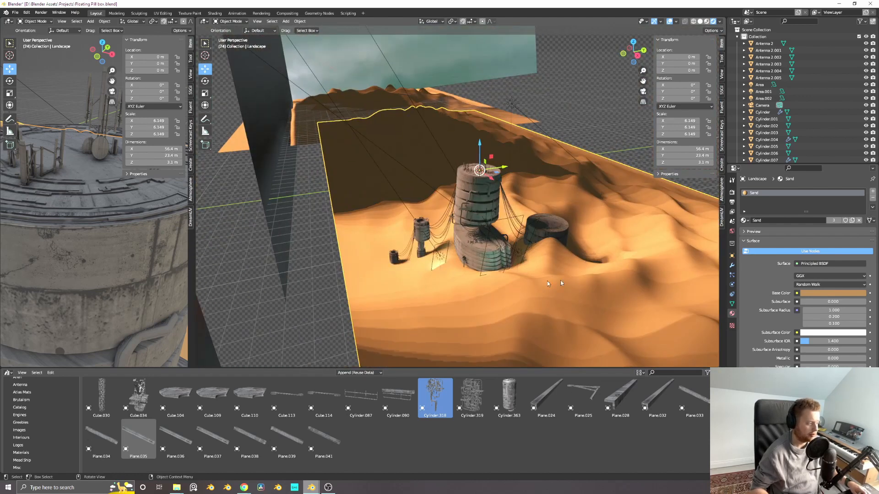
pyautogui.moveTo(503, 268); pyautogui.dragTo(306, 186, button='middle')
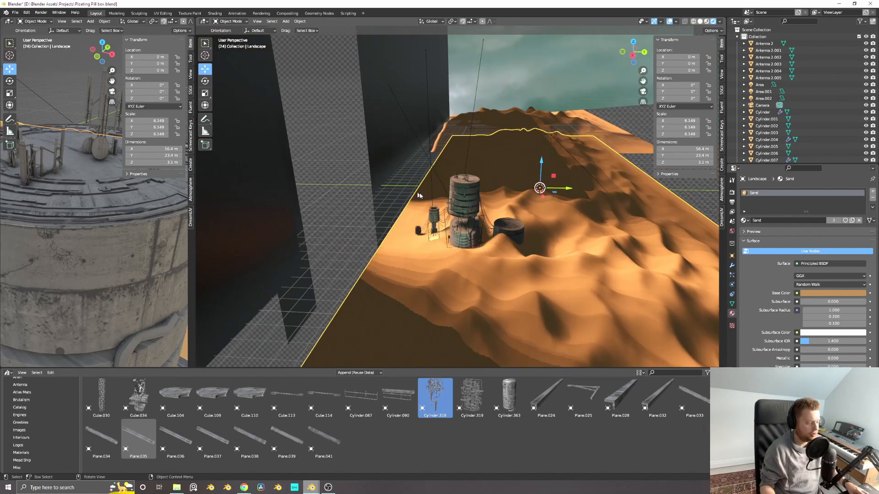
pyautogui.moveTo(354, 228); pyautogui.dragTo(378, 218, button='middle')
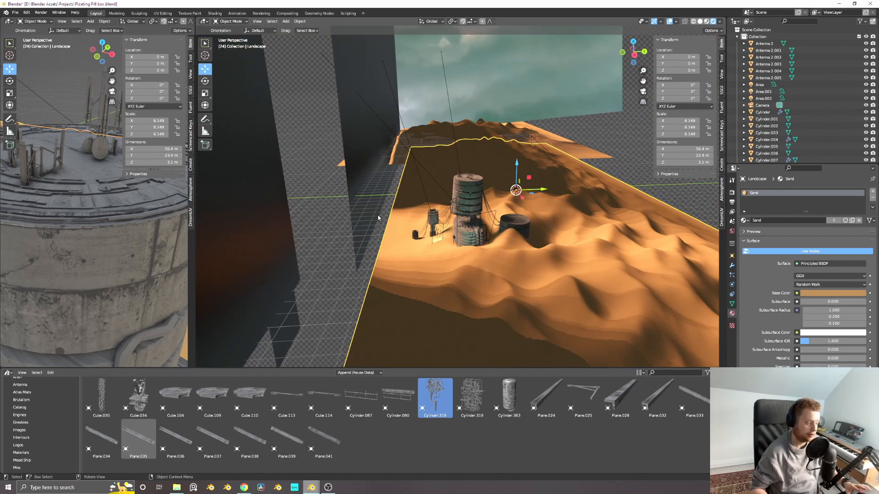
pyautogui.moveTo(398, 227)
pyautogui.mouseDown(button='middle')
pyautogui.moveTo(446, 231)
pyautogui.moveTo(473, 250)
pyautogui.moveTo(394, 232)
pyautogui.moveTo(396, 224)
pyautogui.mouseUp(button='middle')
# - Select the sun light above the dunes, centre the view on it and examine its direction relative to the towers
pyautogui.scroll(2, 396, 224)
pyautogui.click(470, 135)
pyautogui.moveTo(488, 178); pyautogui.dragTo(463, 168, button='middle')
pyautogui.press('KP_Decimal')
pyautogui.scroll(-8, 500, 145)
pyautogui.click(585, 123)
pyautogui.press('KP_Decimal')
pyautogui.press('KP_Decimal')
pyautogui.scroll(-5, 403, 158)
pyautogui.scroll(2, 361, 178)
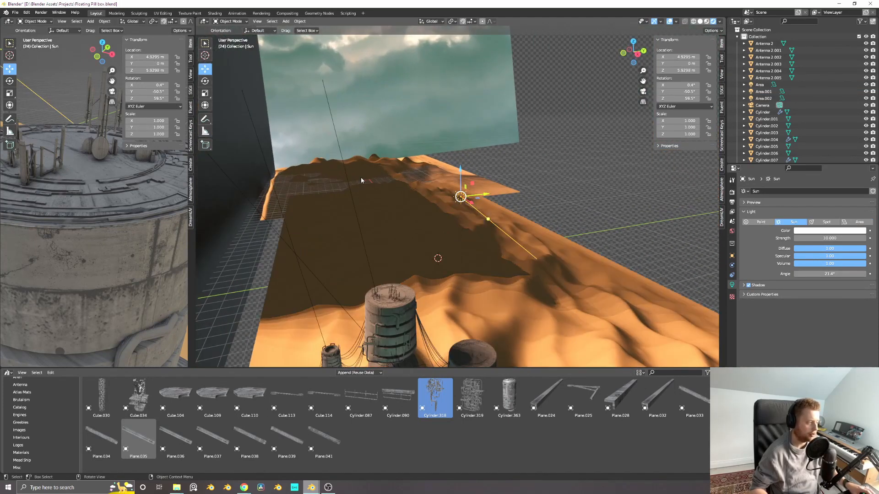
pyautogui.moveTo(414, 202); pyautogui.dragTo(423, 191, button='middle')
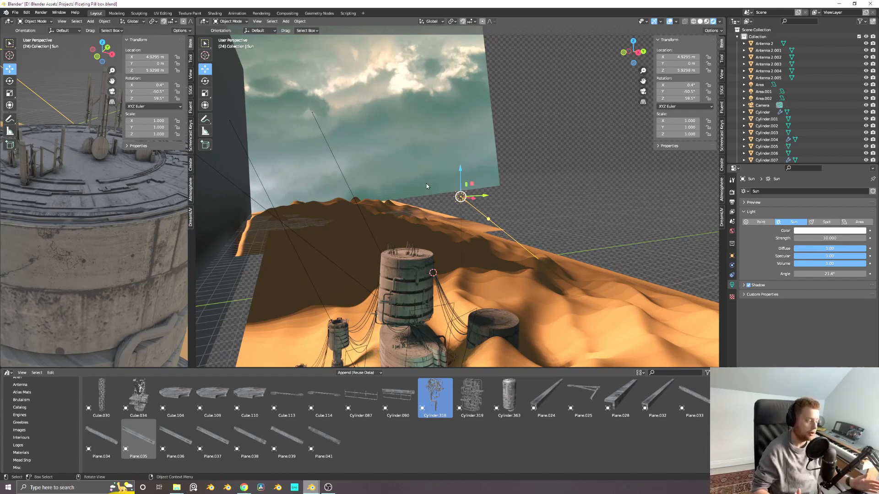
pyautogui.moveTo(427, 186); pyautogui.dragTo(576, 190, button='middle')
# - Select the black plane beside the dunes and view the scene through the camera
pyautogui.click(443, 129)
pyautogui.click(424, 163)
pyautogui.click(521, 151)
pyautogui.press('KP_0')
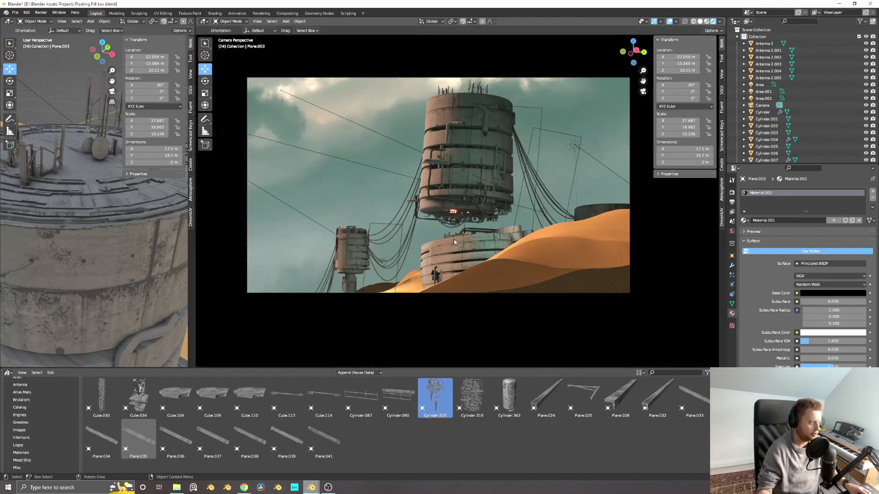
# - Compare the shadows on the dunes in the camera view with the arrangement of black planes outside the frame
pyautogui.scroll(1, 472, 184)
pyautogui.moveTo(473, 185)
pyautogui.mouseDown(button='middle')
pyautogui.moveTo(479, 212)
pyautogui.moveTo(479, 198)
pyautogui.mouseUp(button='middle')
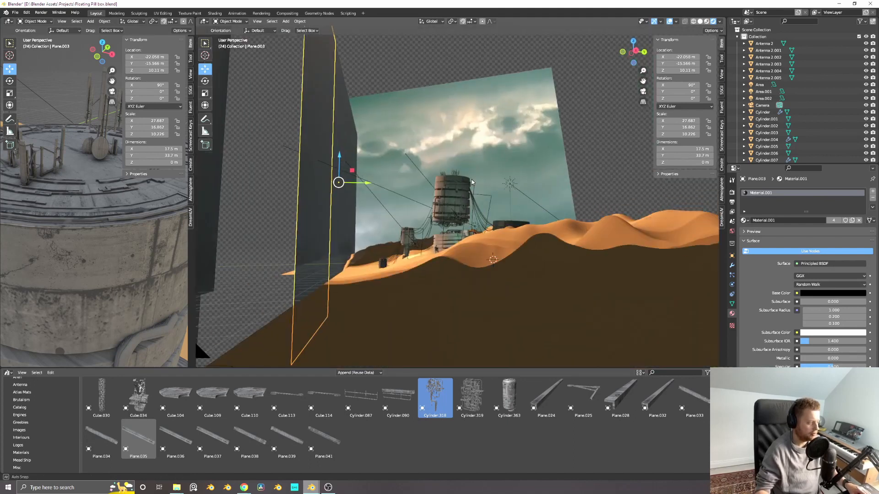
pyautogui.scroll(4, 477, 200)
pyautogui.moveTo(397, 209); pyautogui.dragTo(411, 196, button='middle')
pyautogui.press('KP_0')
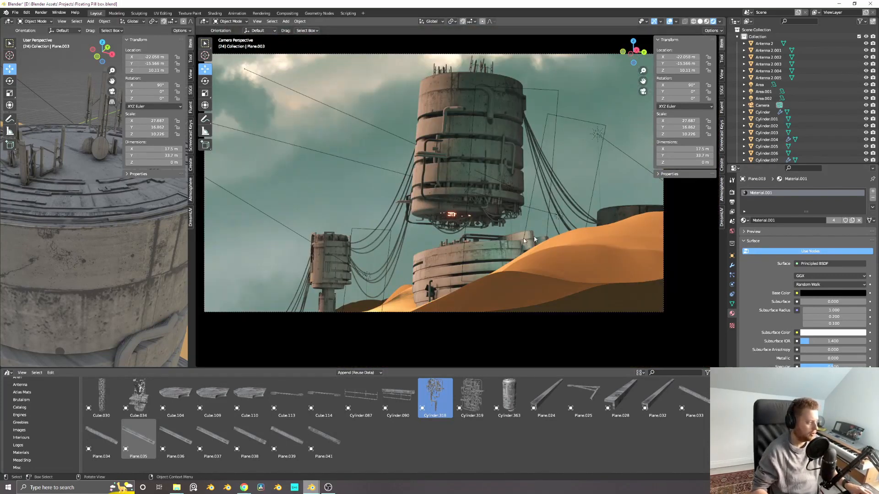
pyautogui.moveTo(488, 205); pyautogui.dragTo(408, 186, button='middle')
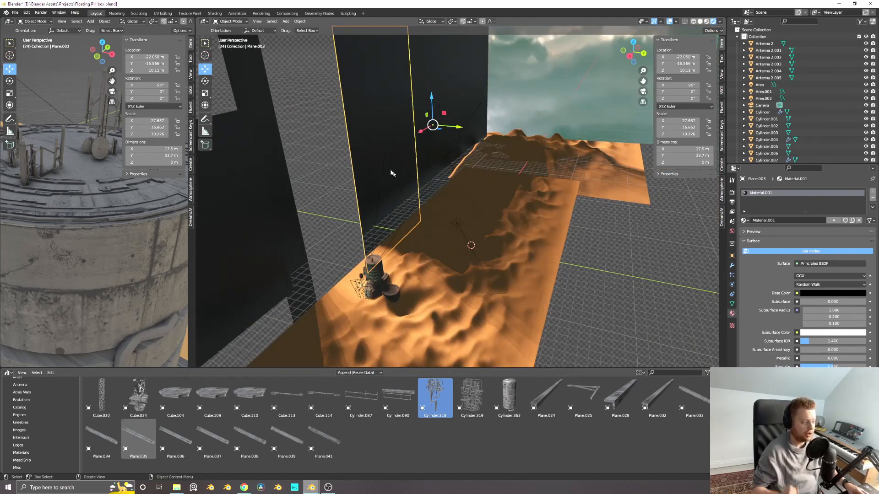
pyautogui.moveTo(394, 174); pyautogui.dragTo(410, 179, button='middle')
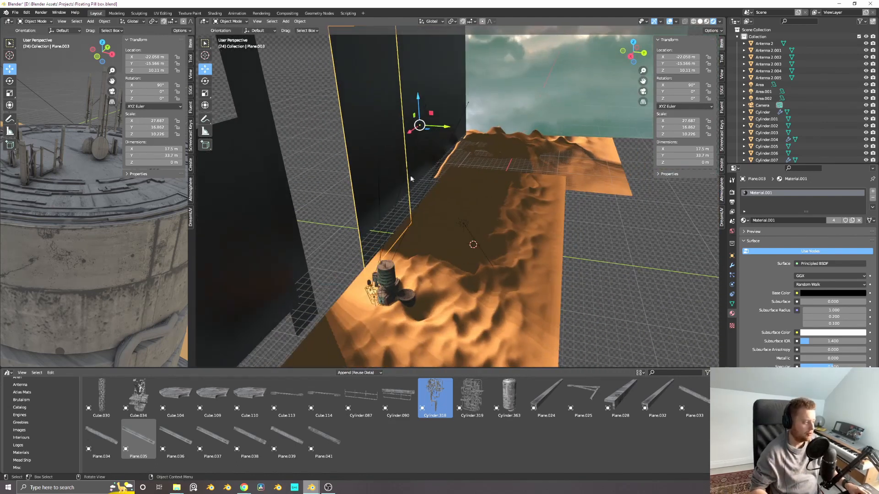
pyautogui.press('KP_0')
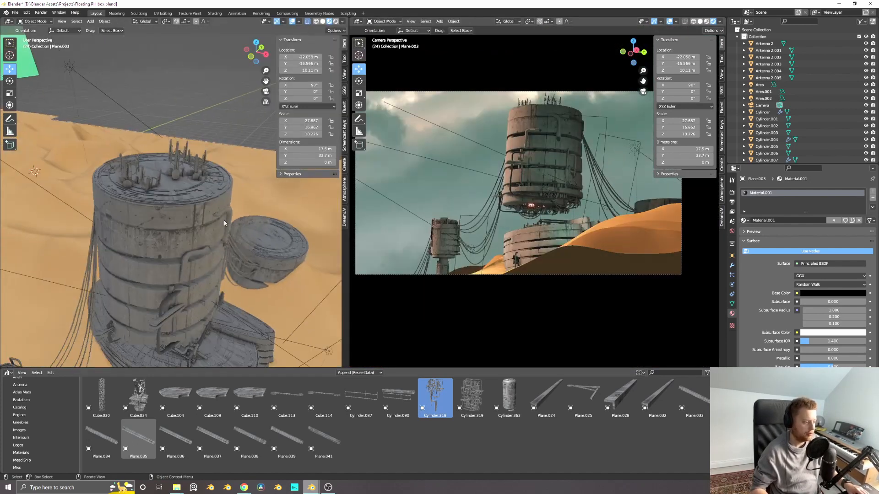
# - Slide the black planes along X to test how they block the sunlight, and shift the widest plane along Y
pyautogui.scroll(-3, 215, 225)
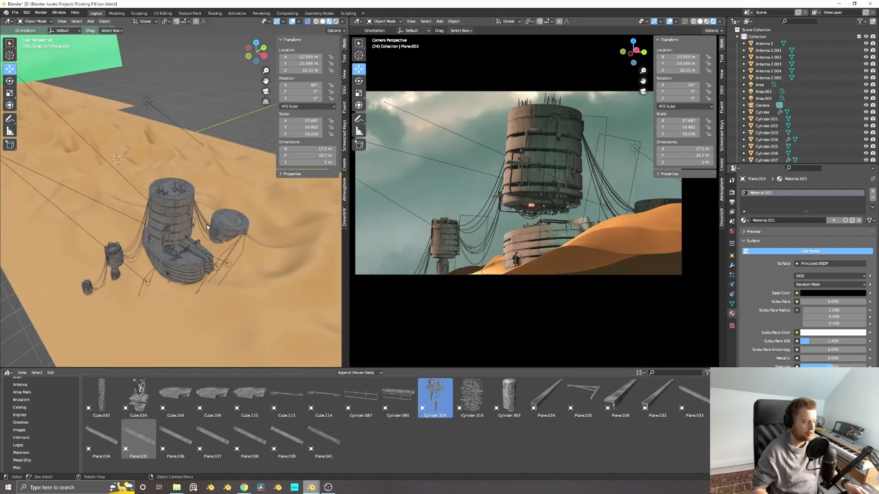
pyautogui.scroll(-4, 207, 227)
pyautogui.moveTo(207, 228); pyautogui.dragTo(219, 209, button='middle')
pyautogui.scroll(-1, 204, 215)
pyautogui.keyDown('shift'); pyautogui.click(121, 225); pyautogui.keyUp('shift')
pyautogui.scroll(-2, 121, 224)
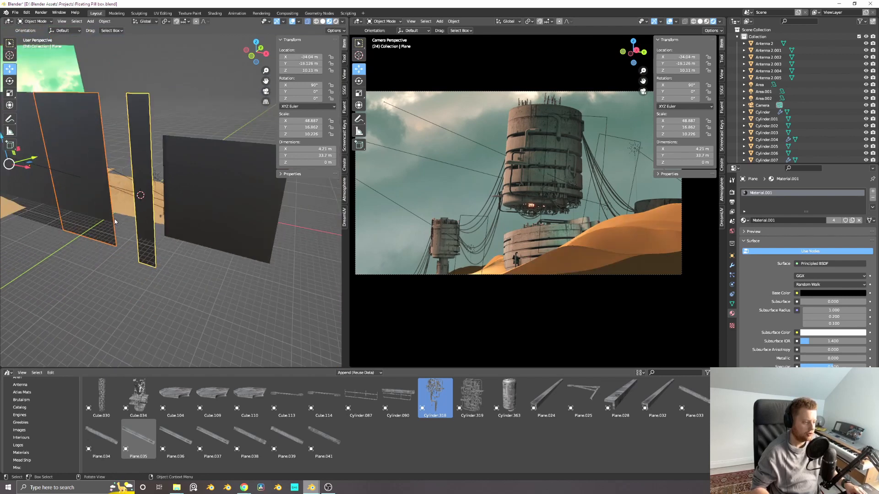
pyautogui.scroll(-2, 115, 222)
pyautogui.hotkey('shift', 'd')
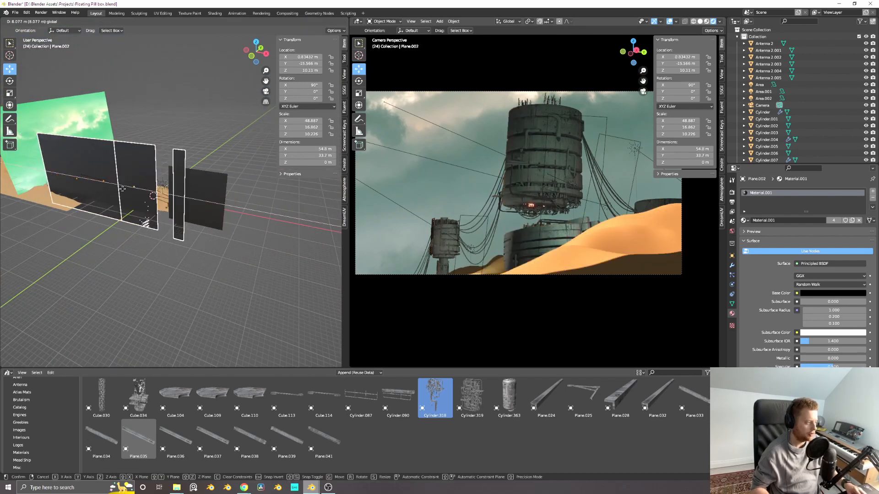
pyautogui.moveTo(122, 189); pyautogui.dragTo(141, 190)
pyautogui.moveTo(109, 186)
pyautogui.mouseDown()
pyautogui.moveTo(166, 193)
pyautogui.moveTo(66, 180)
pyautogui.moveTo(121, 193)
pyautogui.moveTo(103, 192)
pyautogui.moveTo(111, 195)
pyautogui.mouseUp()
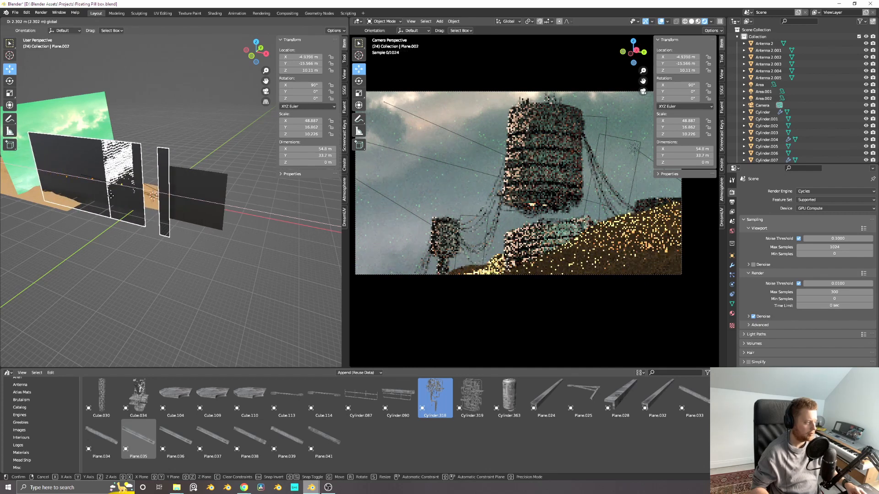
pyautogui.click(111, 195)
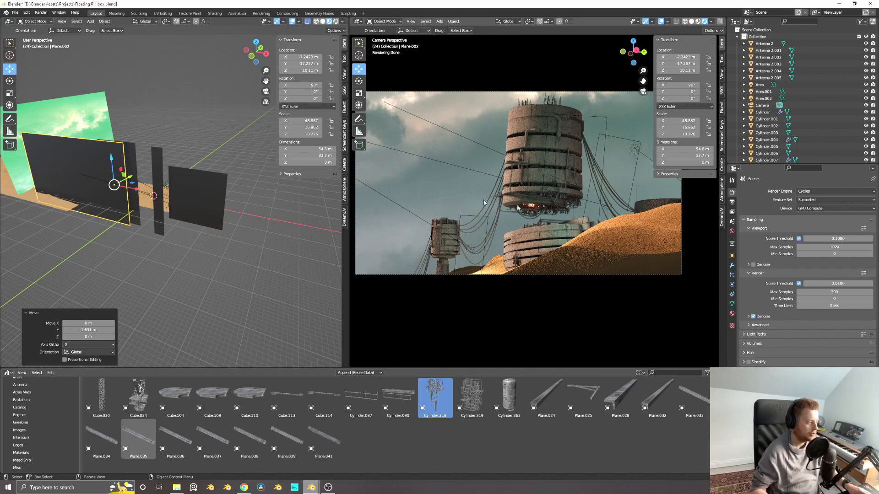
# - Switch the render engine from Cycles back to Eevee
pyautogui.moveTo(249, 194); pyautogui.dragTo(206, 207, button='middle')
pyautogui.scroll(2, 206, 207)
pyautogui.click(811, 192)
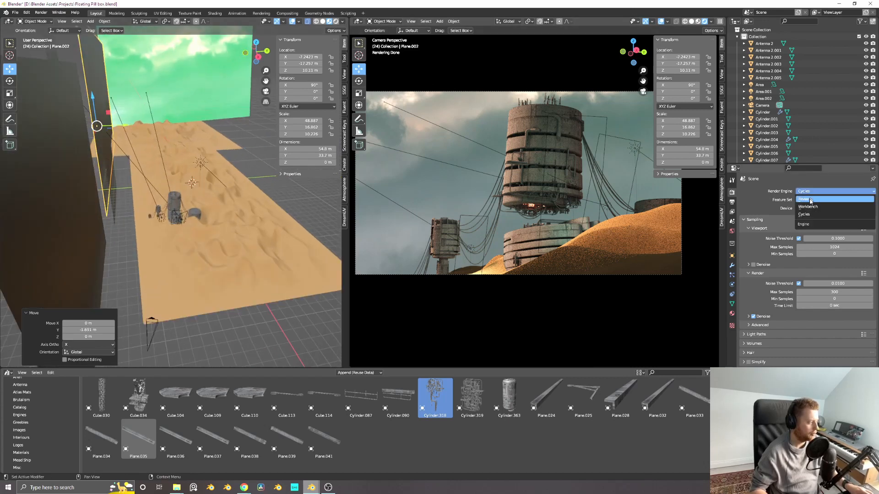
pyautogui.click(810, 199)
# - Examine how the black planes shade the dunes around the towers, and select the cloudy sky backdrop
pyautogui.press('KP_Decimal')
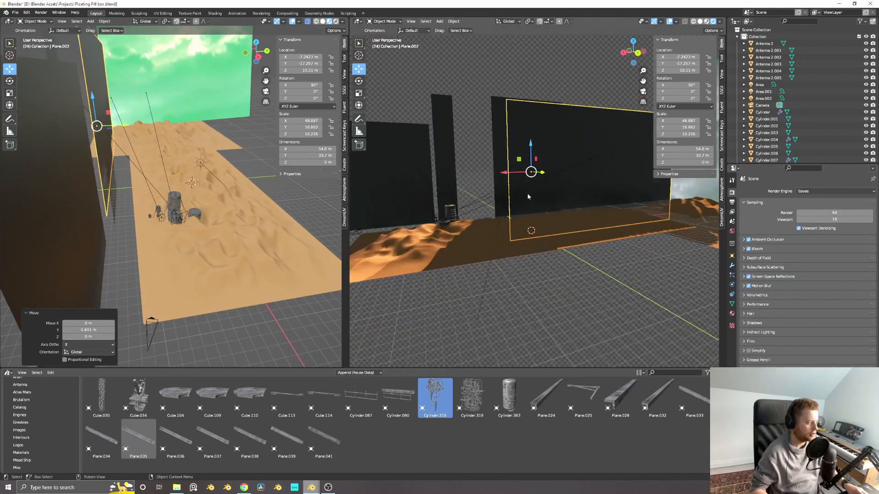
pyautogui.moveTo(527, 196); pyautogui.dragTo(457, 223, button='middle')
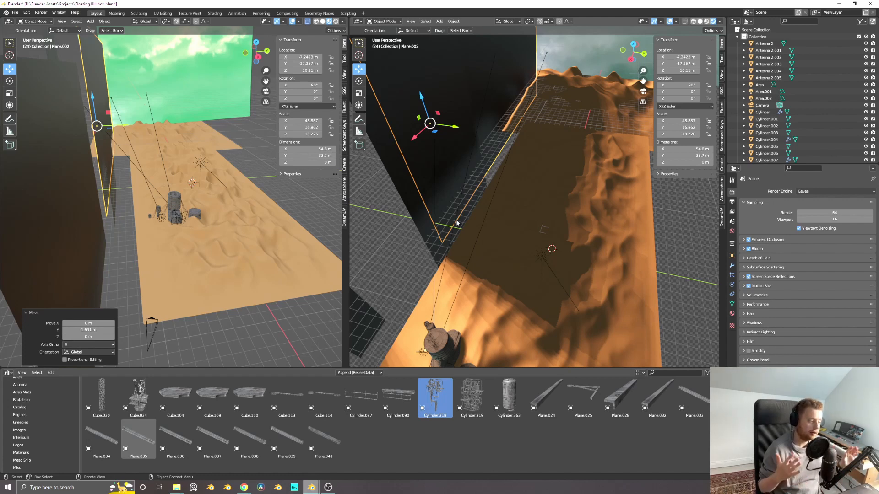
pyautogui.moveTo(485, 169); pyautogui.dragTo(534, 161, button='middle')
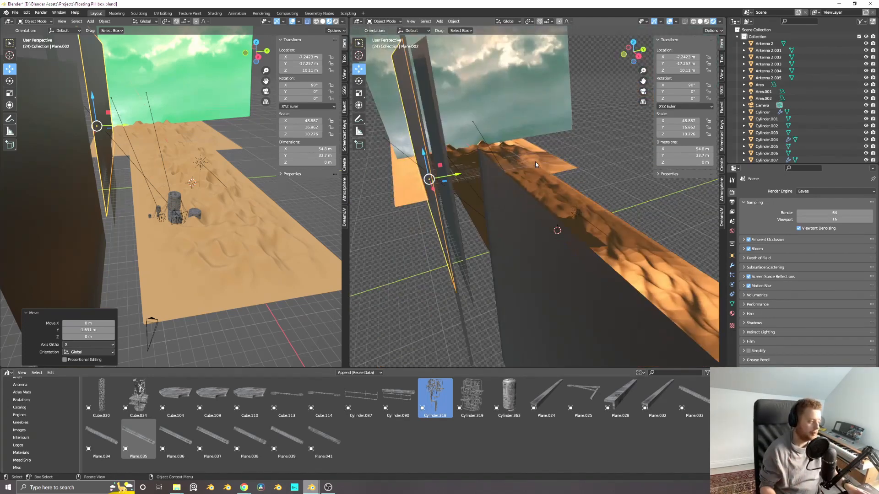
pyautogui.rightClick(535, 161)
pyautogui.moveTo(650, 179); pyautogui.dragTo(542, 153, button='middle')
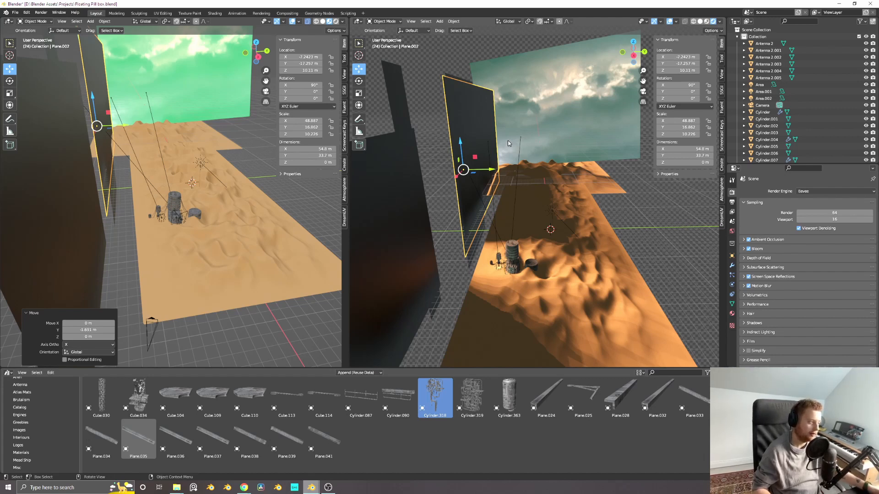
pyautogui.moveTo(508, 141); pyautogui.dragTo(517, 156, button='middle')
pyautogui.click(570, 96)
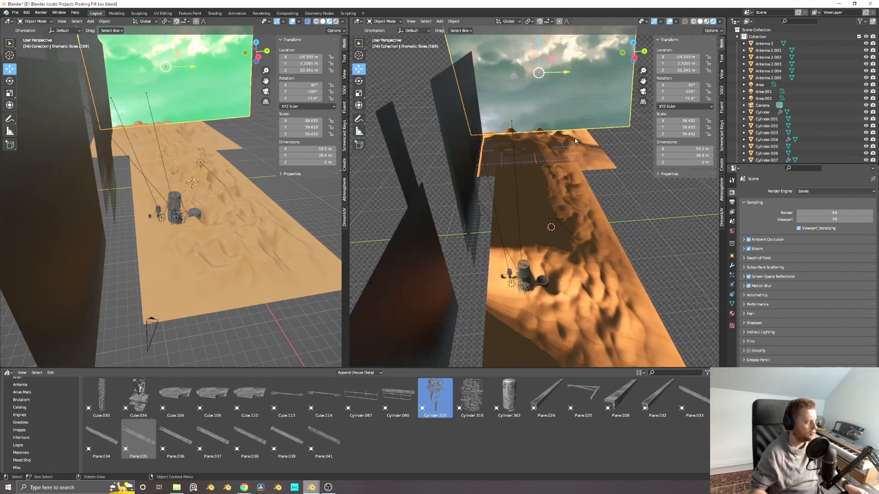
# - Examine the cloudy sky backdrop from outside the frame and compare its placement behind the dunes with the camera view
pyautogui.press('KP_Decimal')
pyautogui.scroll(-2, 568, 136)
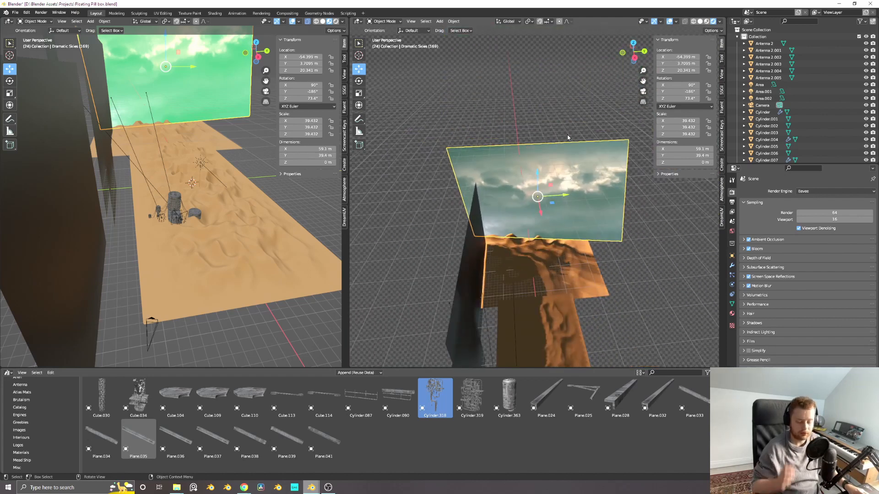
pyautogui.scroll(2, 567, 135)
pyautogui.moveTo(567, 135); pyautogui.dragTo(520, 203, button='middle')
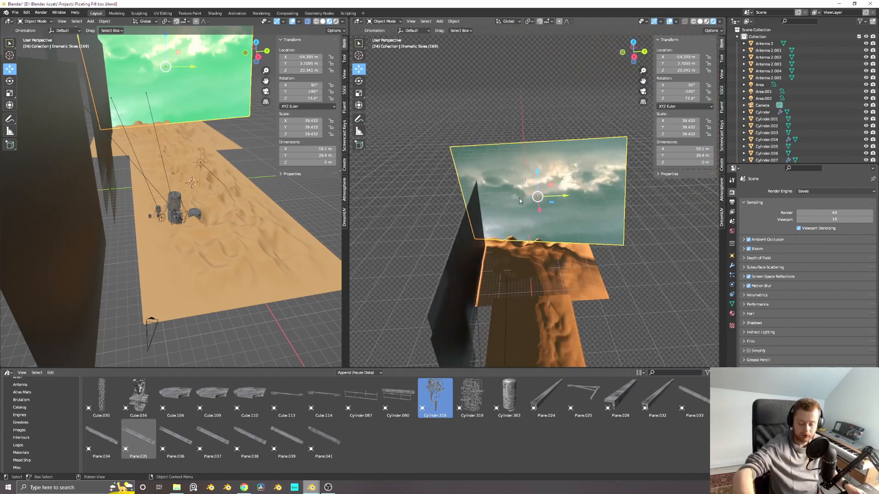
pyautogui.press('KP_0')
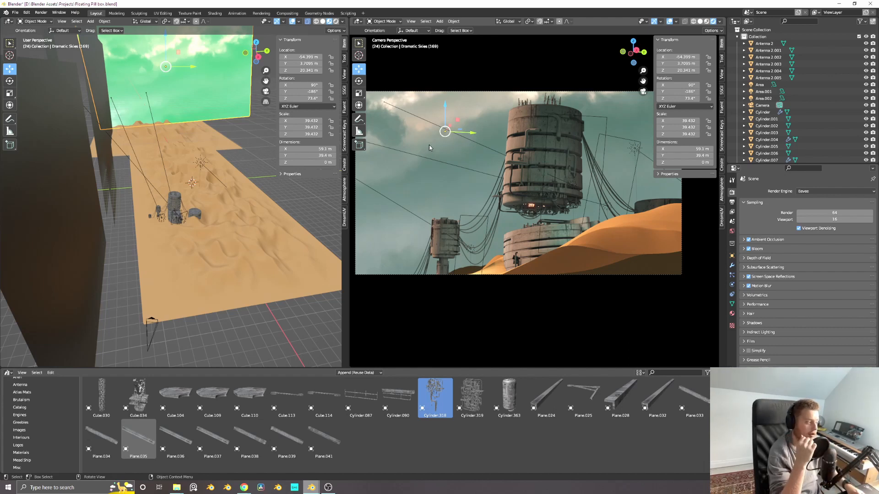
pyautogui.moveTo(430, 145); pyautogui.dragTo(485, 207, button='middle')
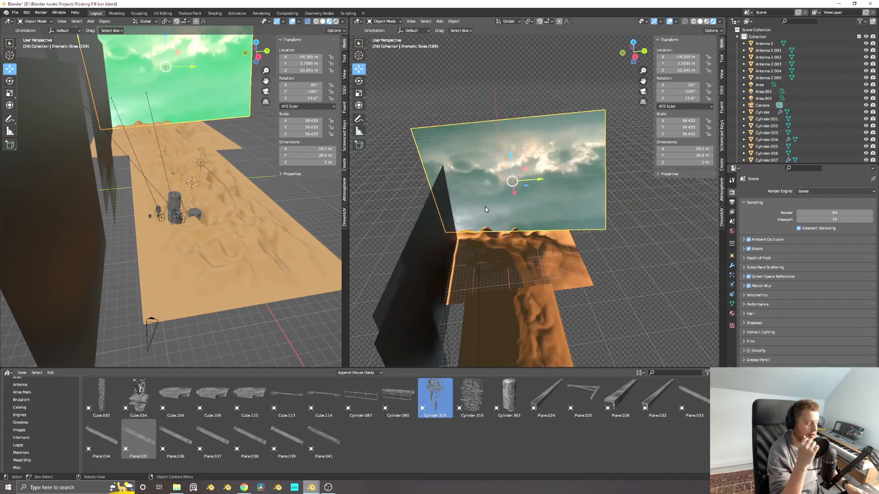
pyautogui.scroll(1, 485, 207)
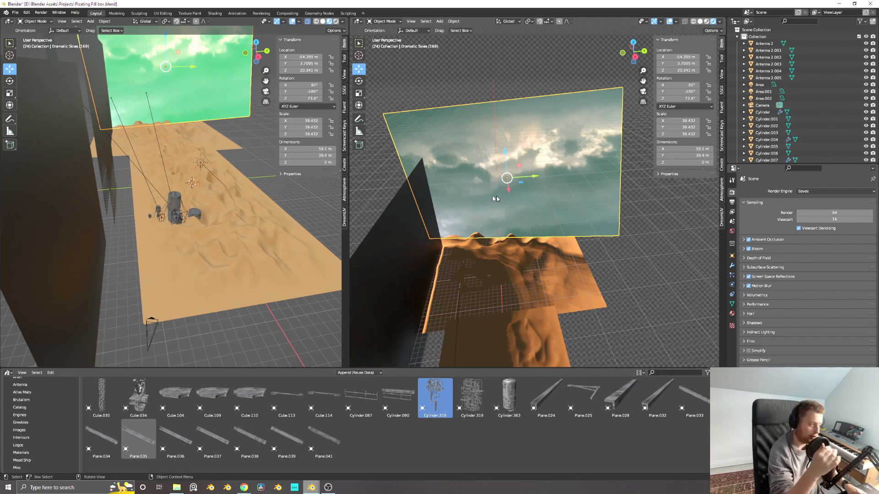
pyautogui.scroll(-1, 517, 202)
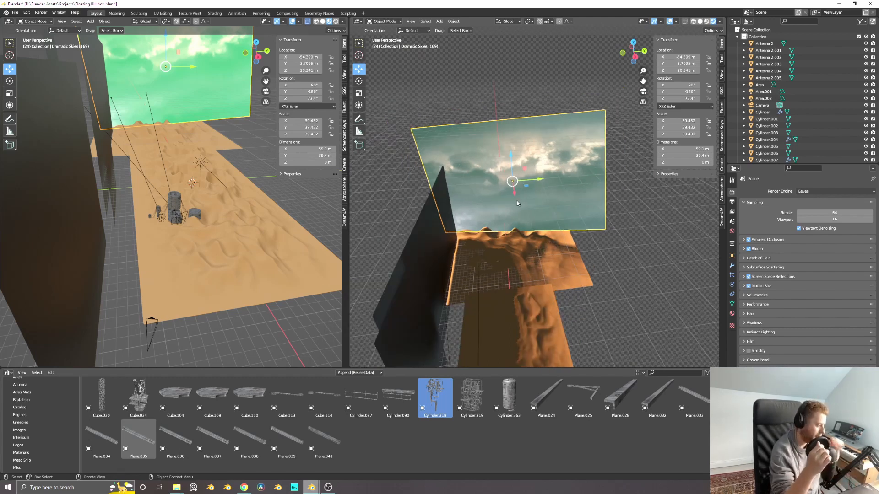
pyautogui.moveTo(517, 202); pyautogui.dragTo(563, 234, button='middle')
pyautogui.scroll(-1, 538, 233)
pyautogui.scroll(-2, 564, 234)
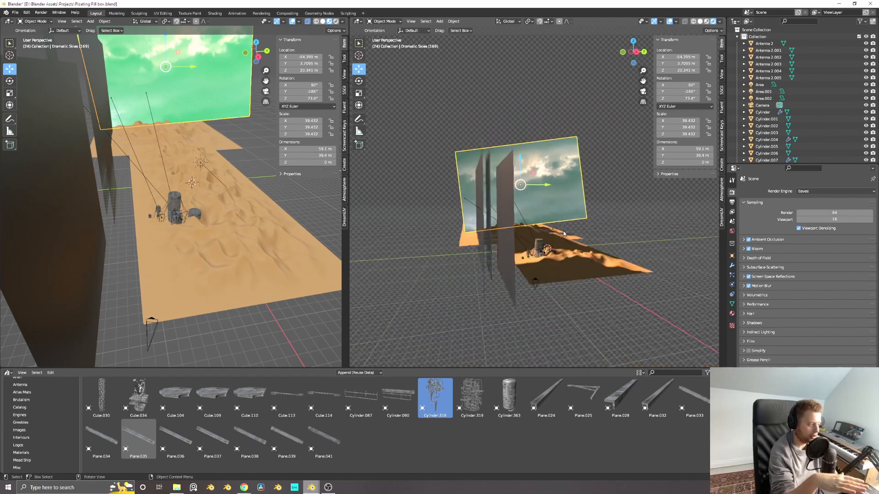
pyautogui.press('KP_0')
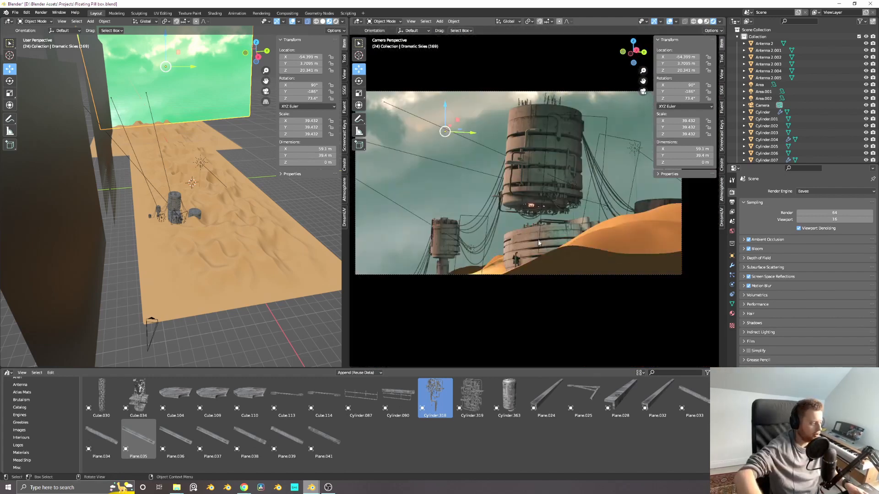
# - Select the area lights beside the large tower and examine how they light its concrete rings from several angles
pyautogui.click(572, 185)
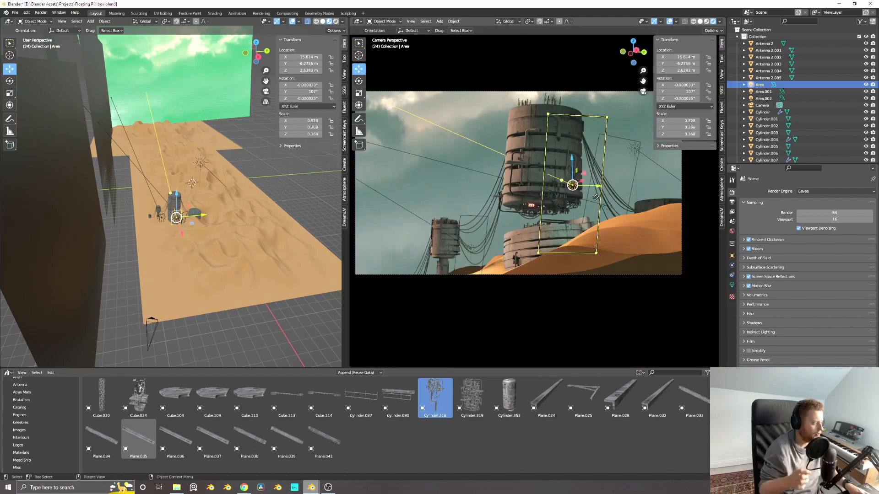
pyautogui.keyDown('shift'); pyautogui.click(615, 137); pyautogui.keyUp('shift')
pyautogui.moveTo(612, 144); pyautogui.dragTo(549, 211, button='middle')
pyautogui.press('KP_Decimal')
pyautogui.scroll(-2, 559, 188)
pyautogui.click(564, 217)
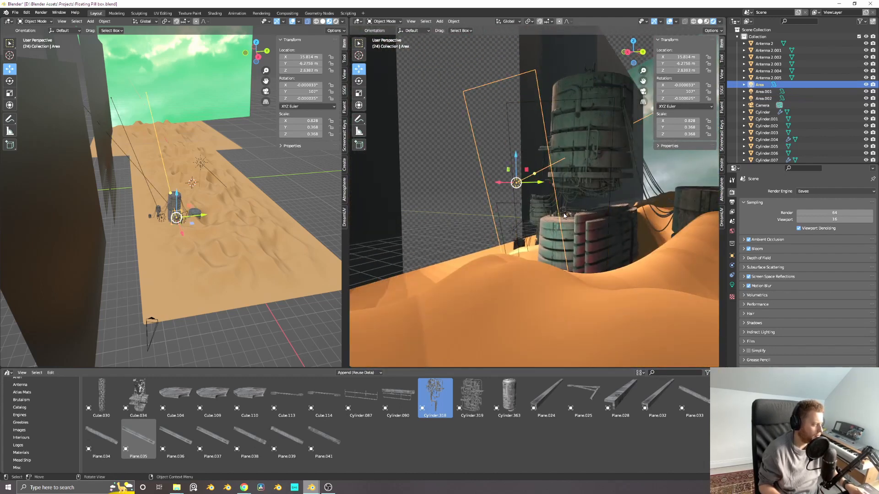
pyautogui.click(564, 217)
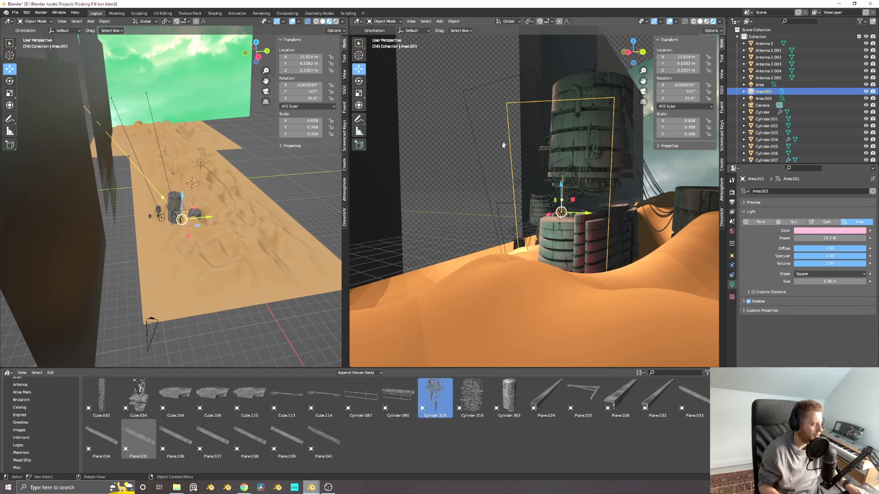
pyautogui.moveTo(503, 146); pyautogui.dragTo(529, 213, button='middle')
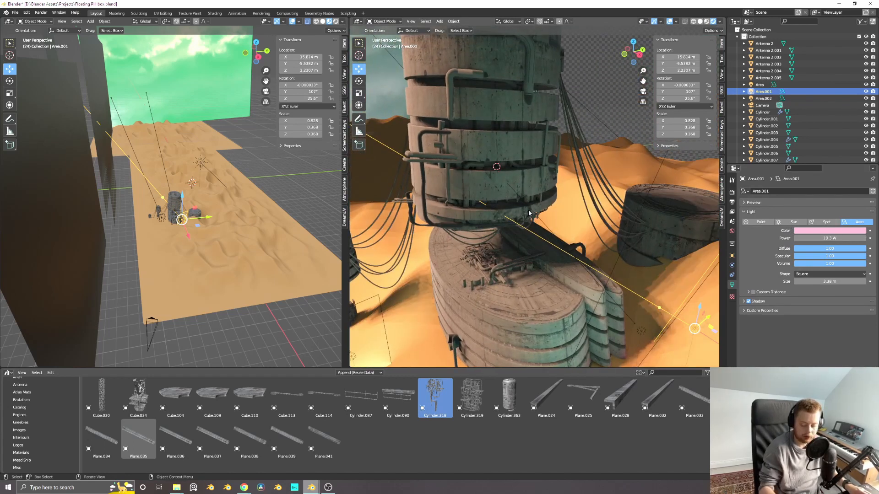
pyautogui.press('KP_0')
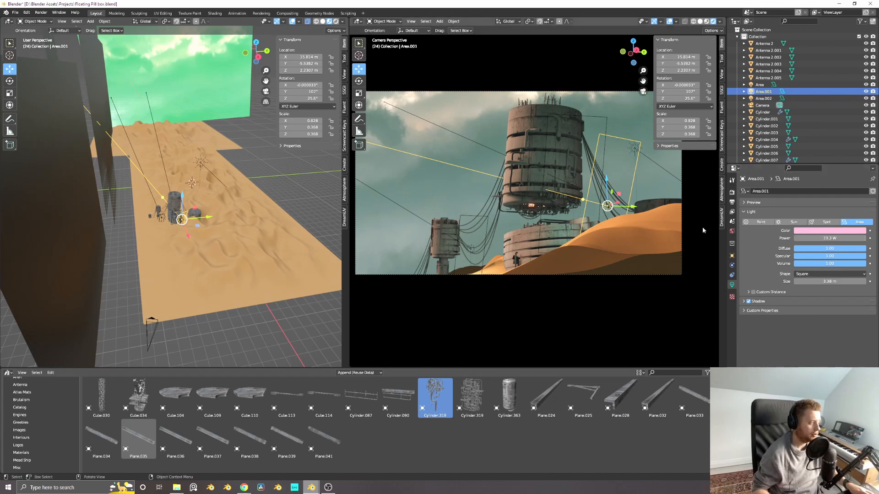
# - Examine the objects and lights around the smaller tower up close
pyautogui.click(470, 250)
pyautogui.moveTo(470, 250); pyautogui.dragTo(560, 202, button='middle')
pyautogui.press('KP_Decimal')
pyautogui.scroll(-4, 517, 225)
pyautogui.keyDown('shift'); pyautogui.moveTo(559, 138); pyautogui.dragTo(566, 247, button='middle'); pyautogui.keyUp('shift')
pyautogui.click(523, 236)
pyautogui.press('KP_Decimal')
pyautogui.click(545, 219)
pyautogui.press('KP_Decimal')
pyautogui.scroll(-4, 544, 220)
pyautogui.scroll(-4, 528, 234)
# - Select the round concrete base beneath the floating tower and check its lighting in a free view and through the camera
pyautogui.click(556, 244)
pyautogui.click(513, 132)
pyautogui.moveTo(512, 133); pyautogui.dragTo(524, 248, button='middle')
pyautogui.click(501, 269)
pyautogui.moveTo(679, 127); pyautogui.dragTo(656, 127)
pyautogui.moveTo(527, 188); pyautogui.dragTo(529, 235, button='middle')
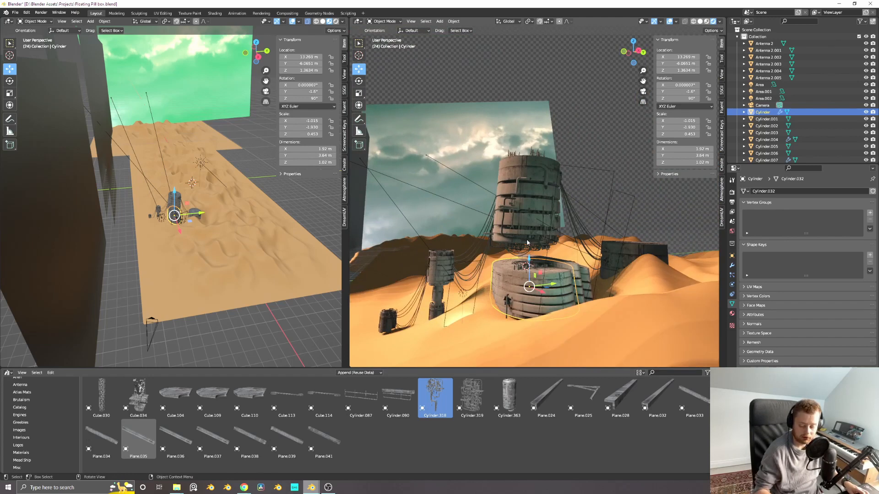
pyautogui.press('KP_0')
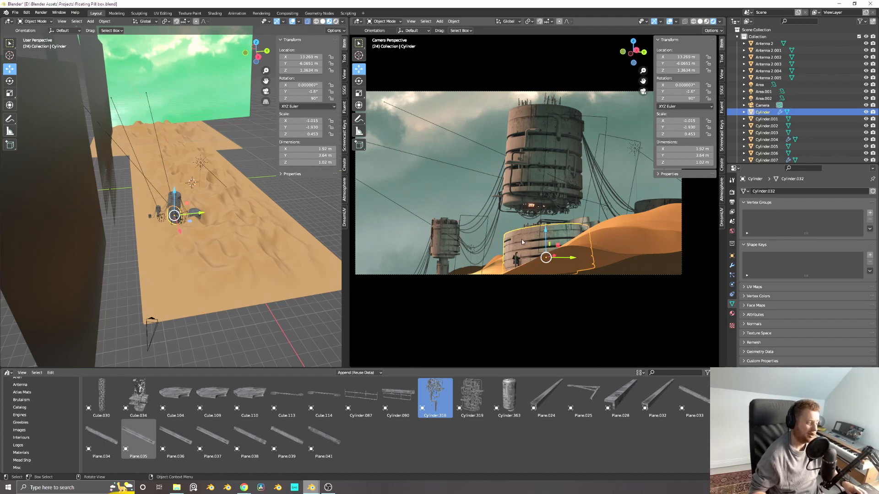
# - Compare the tower's lighting in the camera view with the black planes and shaded dunes seen from outside
pyautogui.scroll(-1, 557, 186)
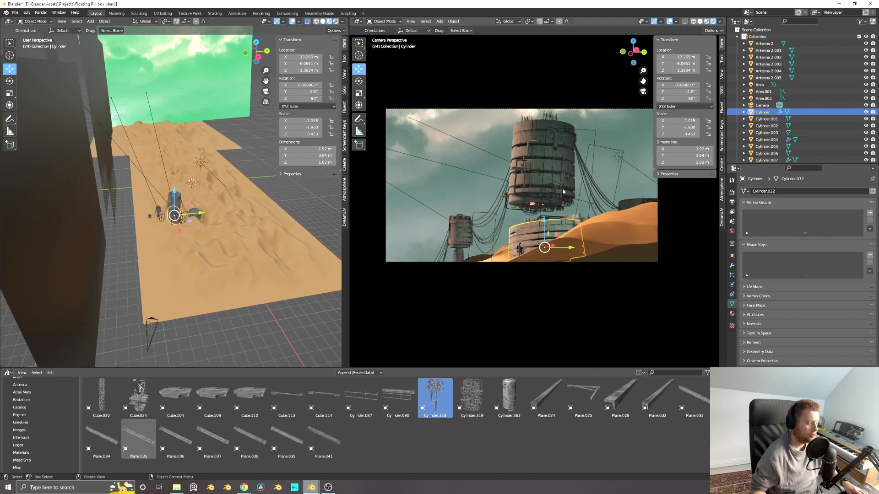
pyautogui.scroll(2, 568, 203)
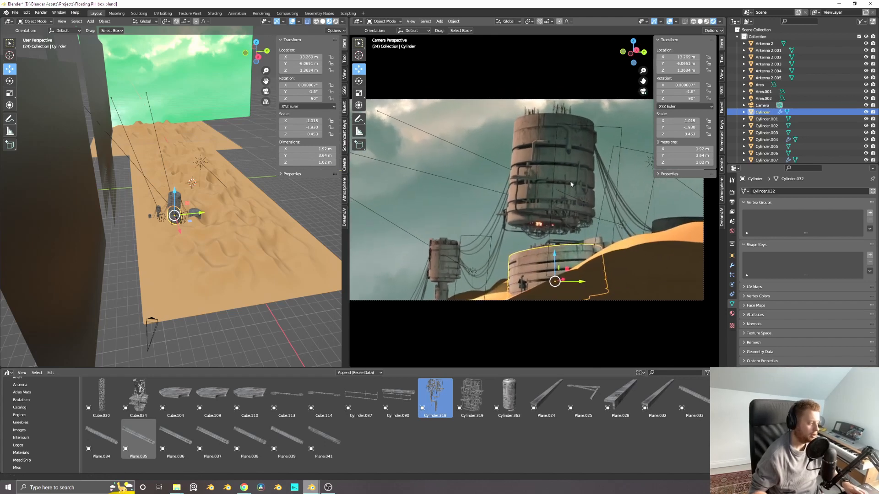
pyautogui.moveTo(543, 190); pyautogui.dragTo(584, 188, button='middle')
pyautogui.moveTo(464, 171); pyautogui.dragTo(535, 226, button='middle')
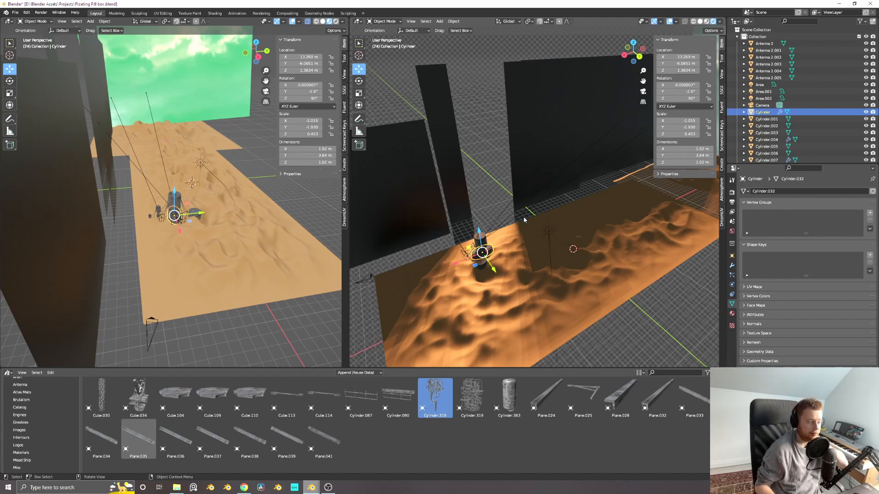
pyautogui.press('KP_0')
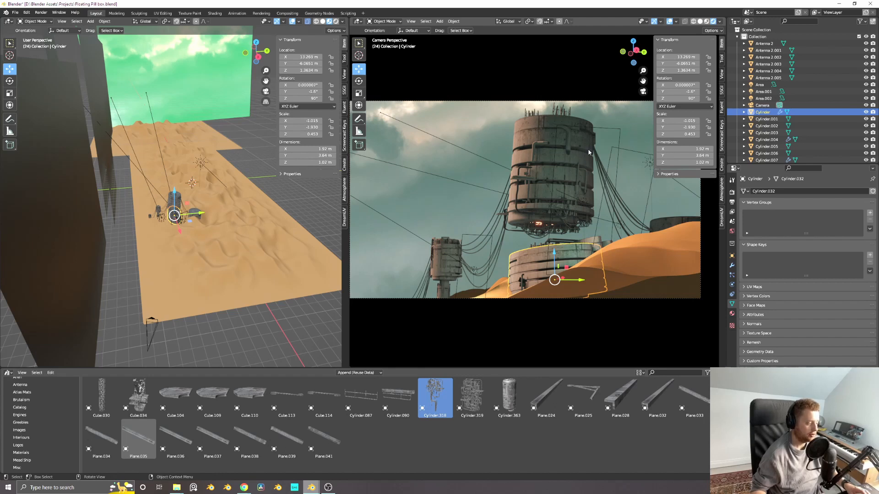
# - Select the cloudy sky backdrop and examine how it sits behind the towers in the camera view
pyautogui.click(487, 137)
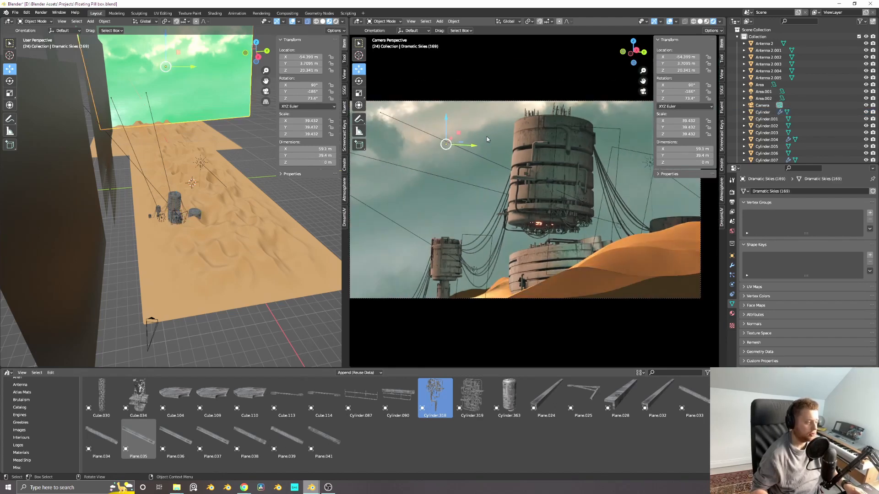
pyautogui.scroll(-2, 539, 137)
pyautogui.keyDown('shift'); pyautogui.moveTo(530, 140); pyautogui.dragTo(545, 168, button='middle'); pyautogui.keyUp('shift')
pyautogui.scroll(1, 554, 150)
pyautogui.scroll(1, 554, 151)
pyautogui.scroll(-1, 554, 151)
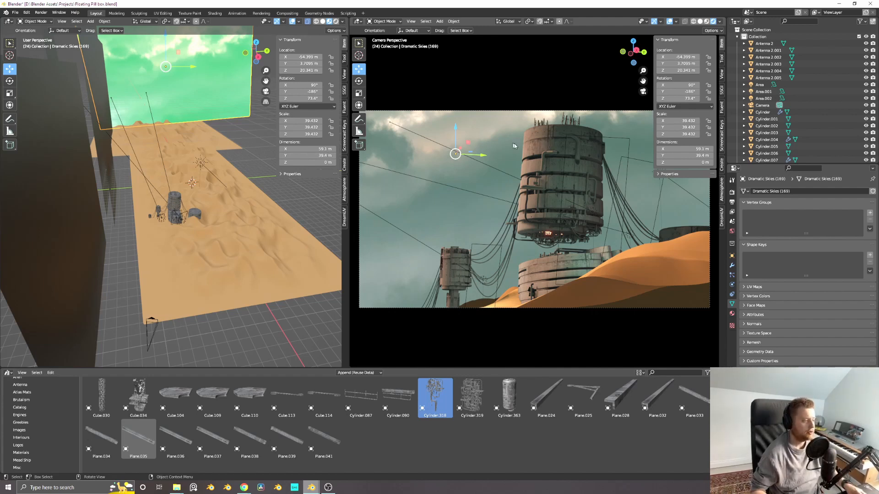
pyautogui.keyDown('shift'); pyautogui.moveTo(515, 157); pyautogui.dragTo(518, 164, button='middle'); pyautogui.keyUp('shift')
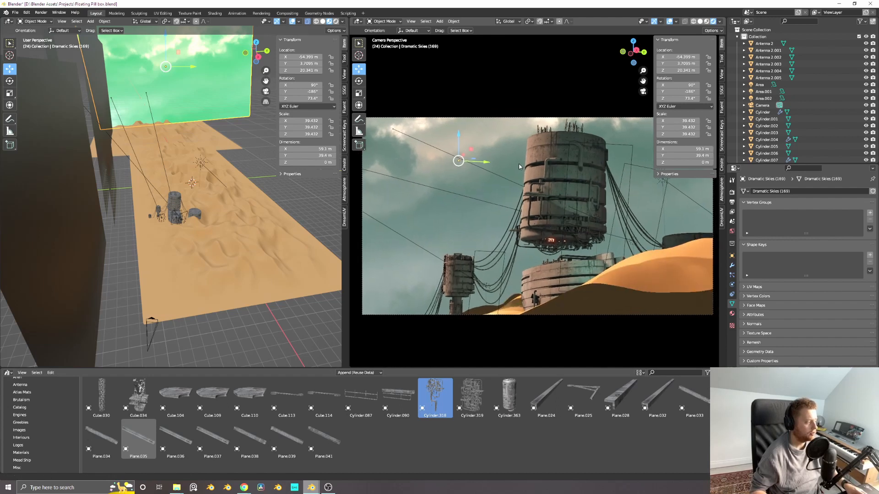